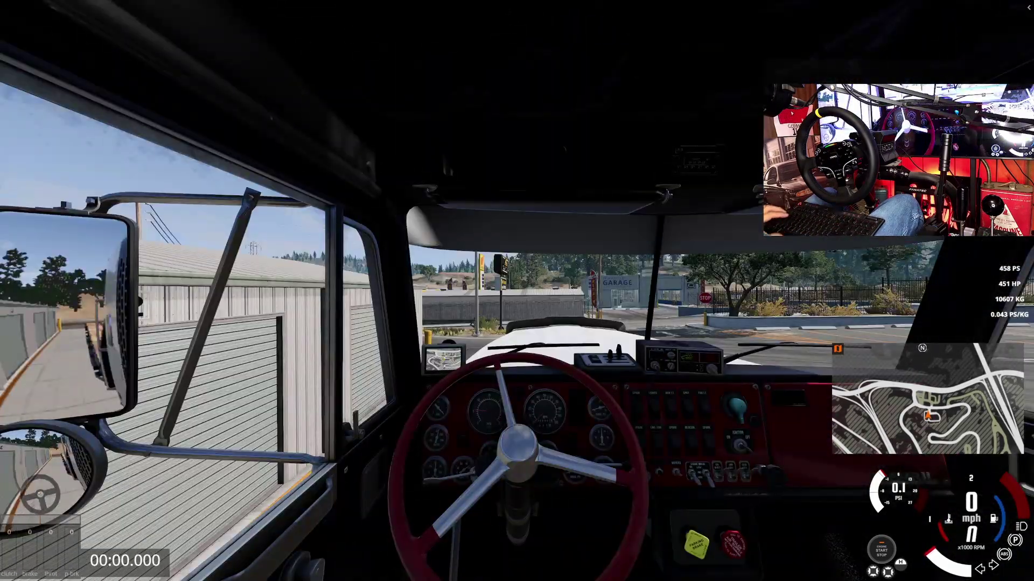
- Switch to the browser and review the opentrack 2024.1.1 release notes and its downloadable assets
key("alt+Tab")
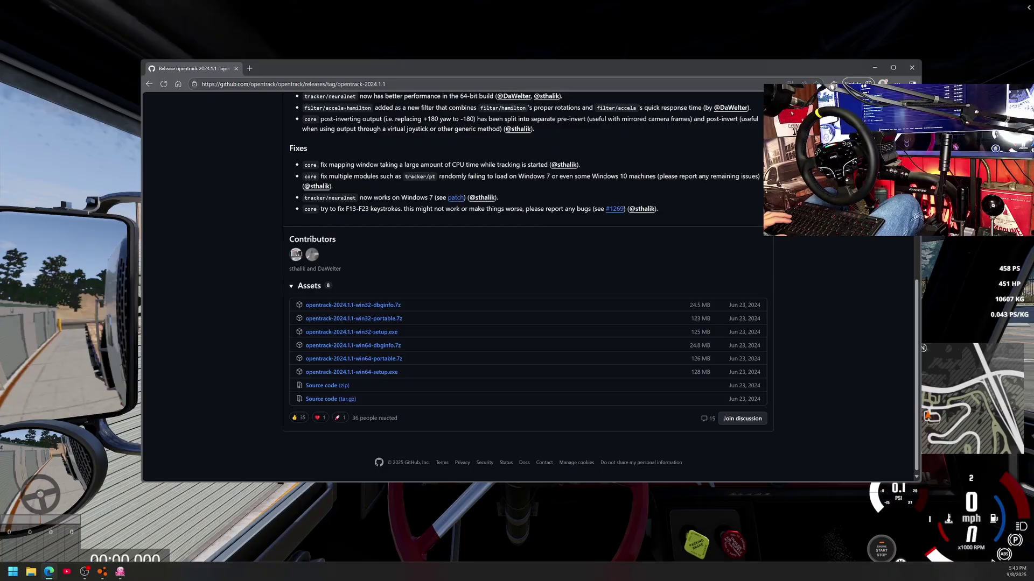
scroll(460, 269, "up", 7)
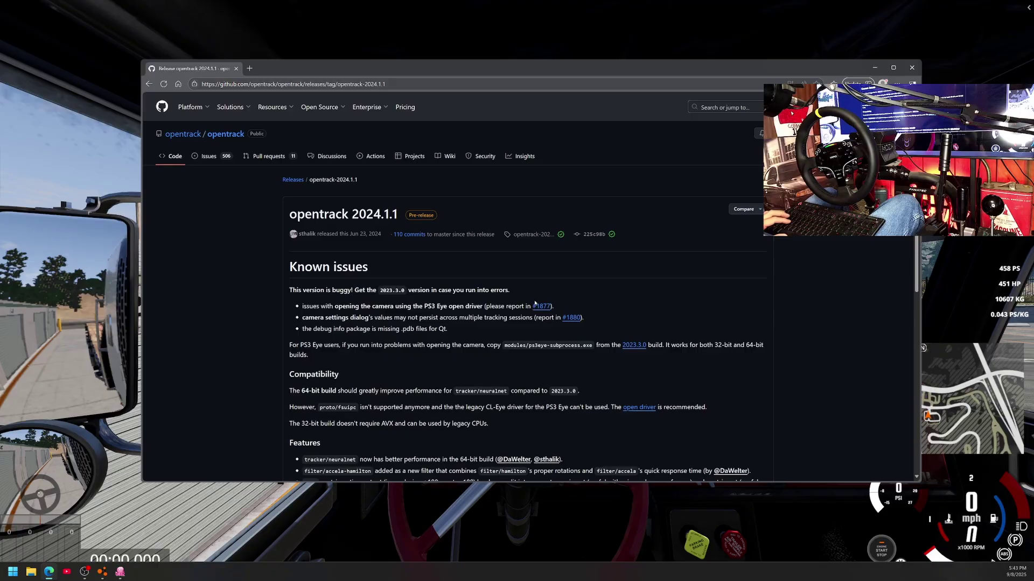
scroll(534, 303, "down", 7)
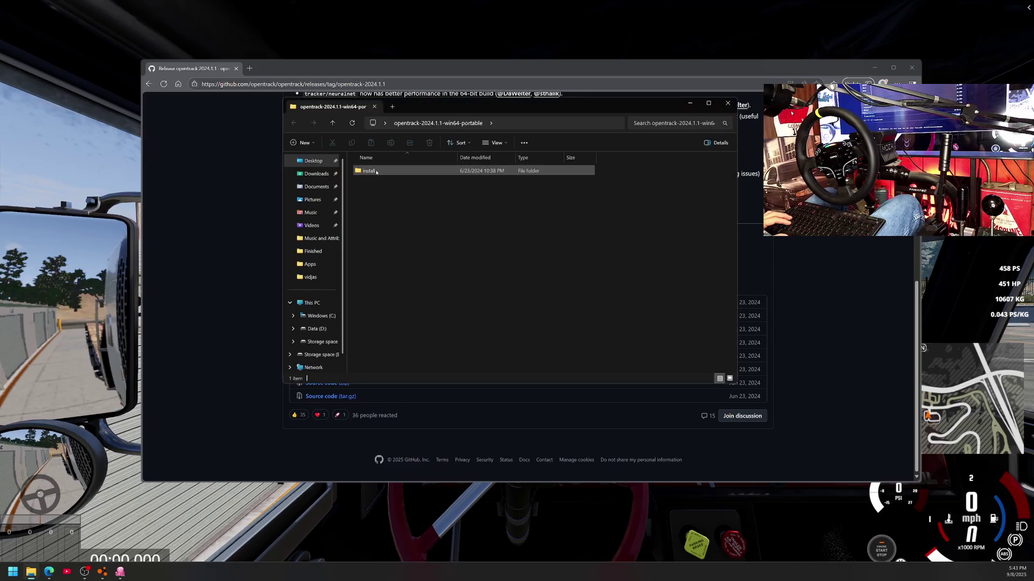
- Look through the install folder of opentrack-2024.1.1-win64-portable for opentrack.exe, and put the folder and browser windows away
double_click(398, 170)
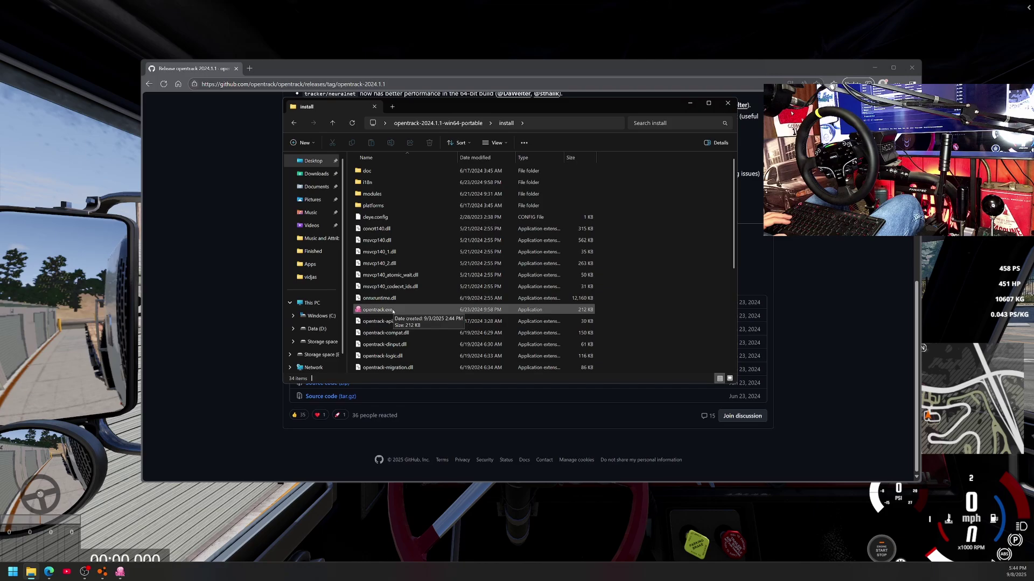
left_click(728, 102)
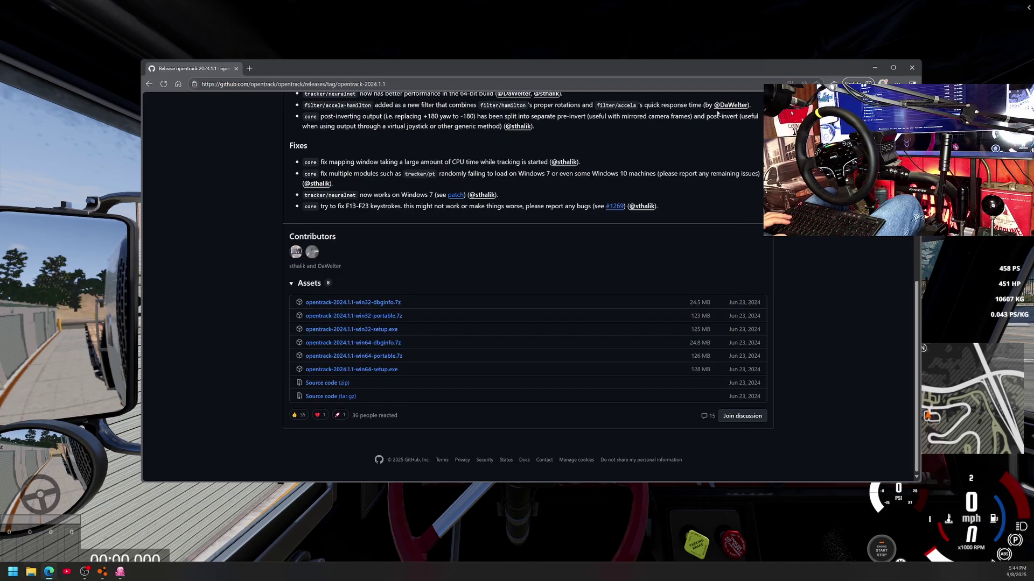
left_click(875, 68)
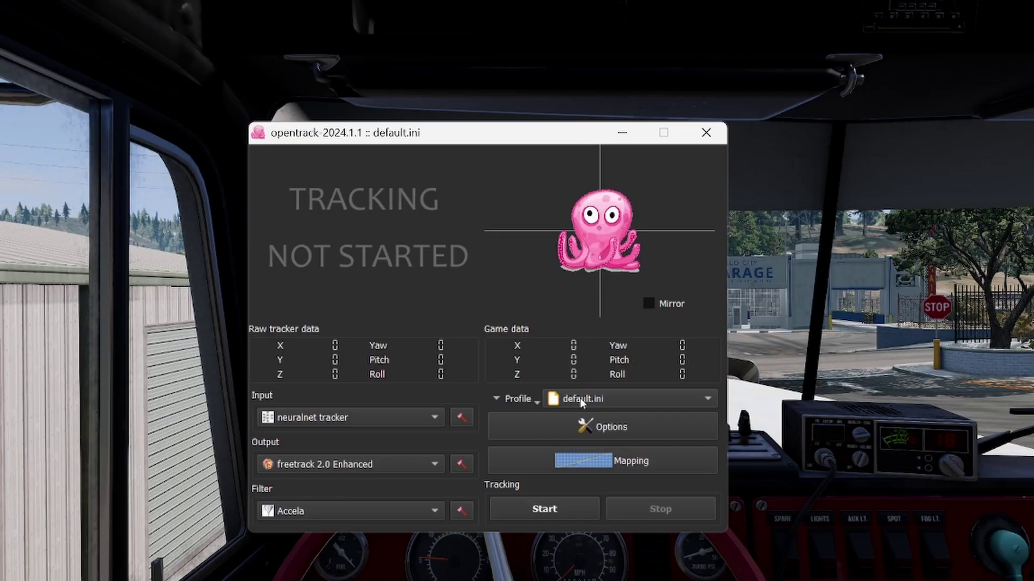
- Choose neuralnet tracker as the tracking input and open the opentrack options
left_click(389, 418)
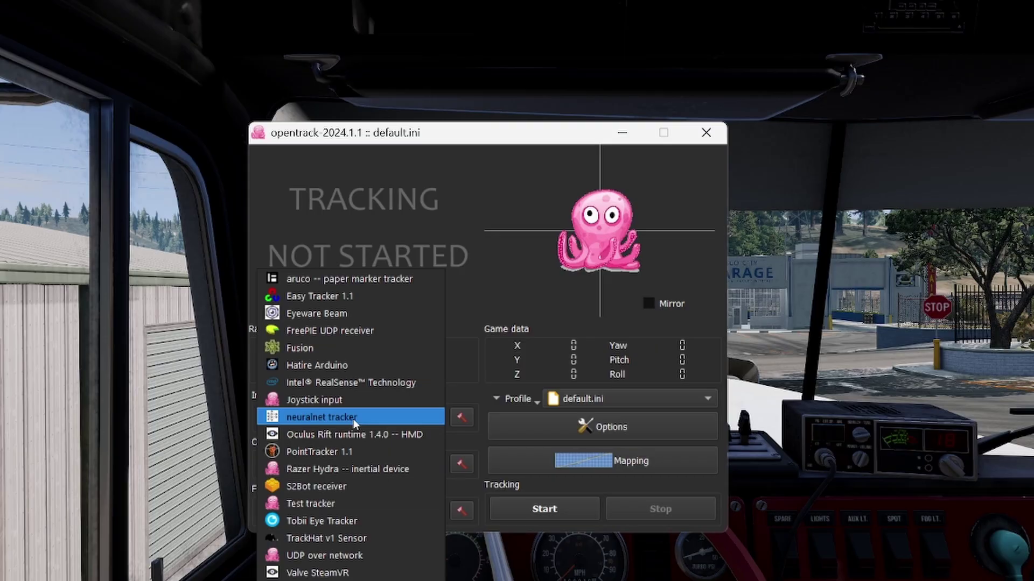
left_click(386, 416)
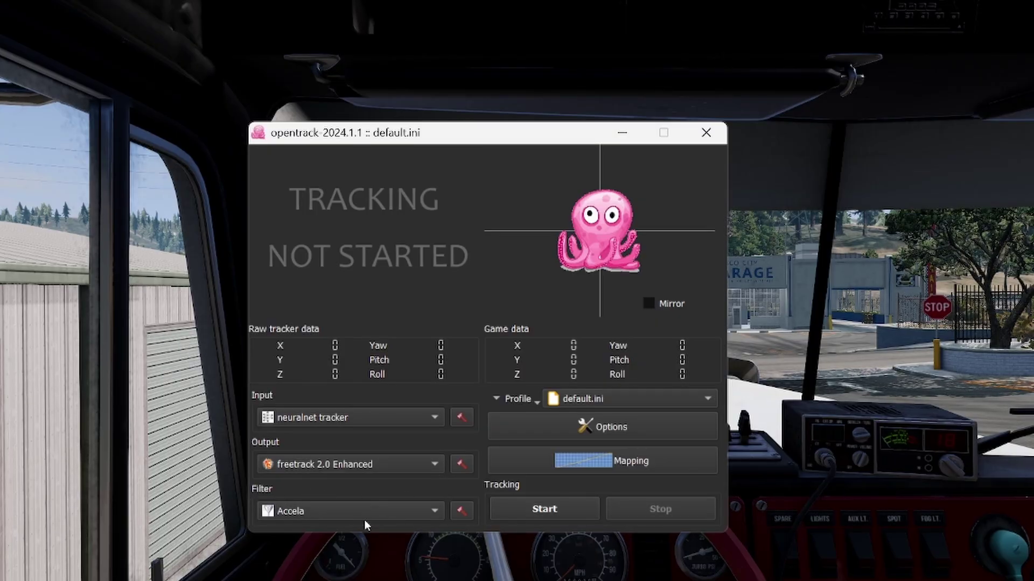
left_click(593, 426)
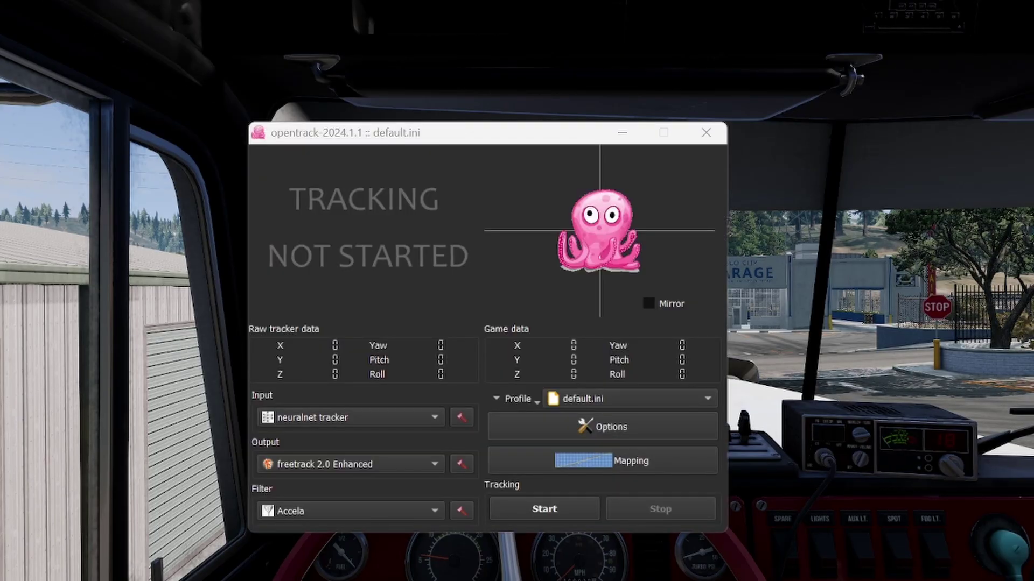
left_click(603, 427)
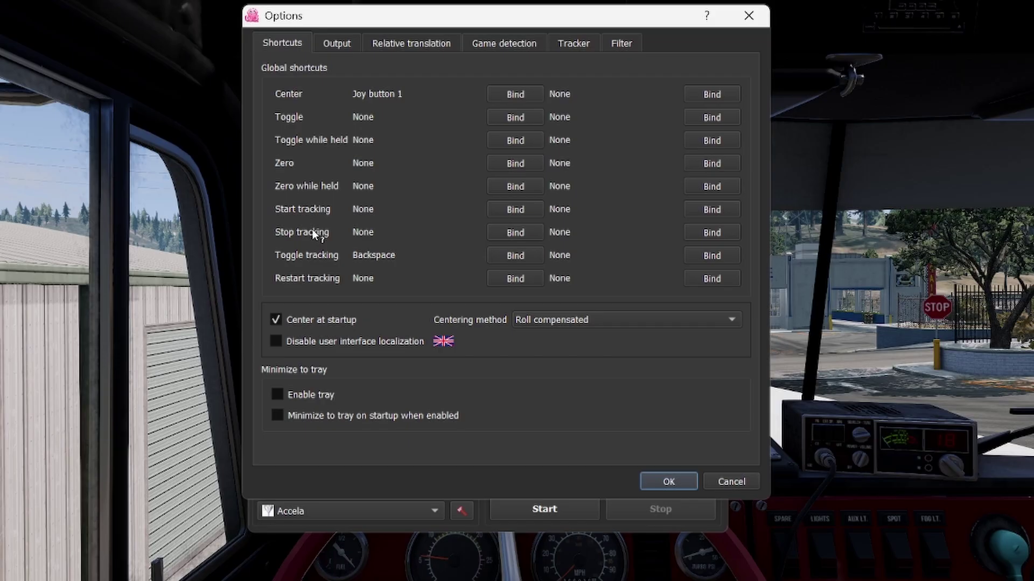
- Show the output axis assignment settings and arrange the options and main tracking windows side by side
left_click(331, 44)
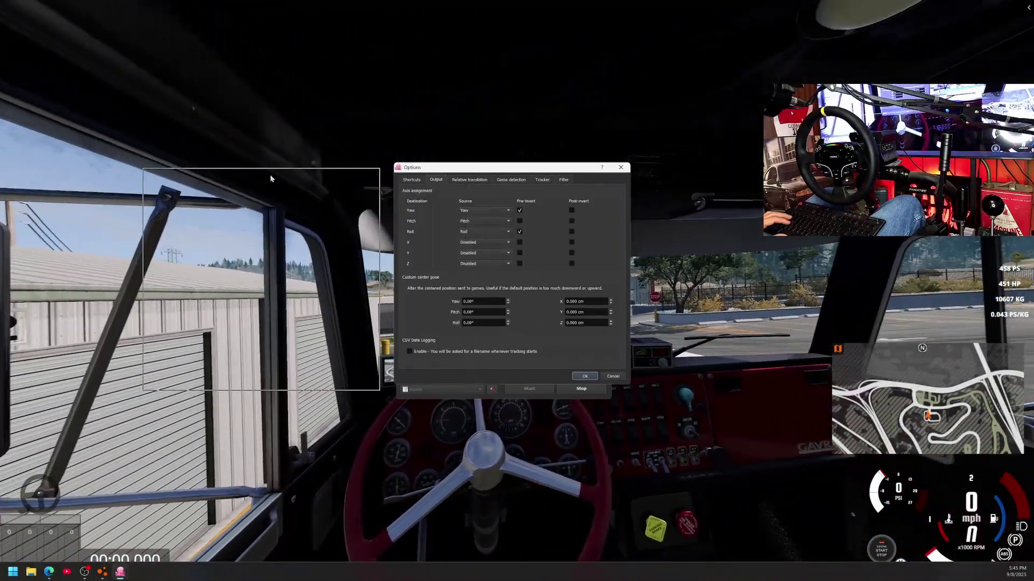
left_click_drag(270, 178, 271, 179)
left_click_drag(530, 218, 549, 116)
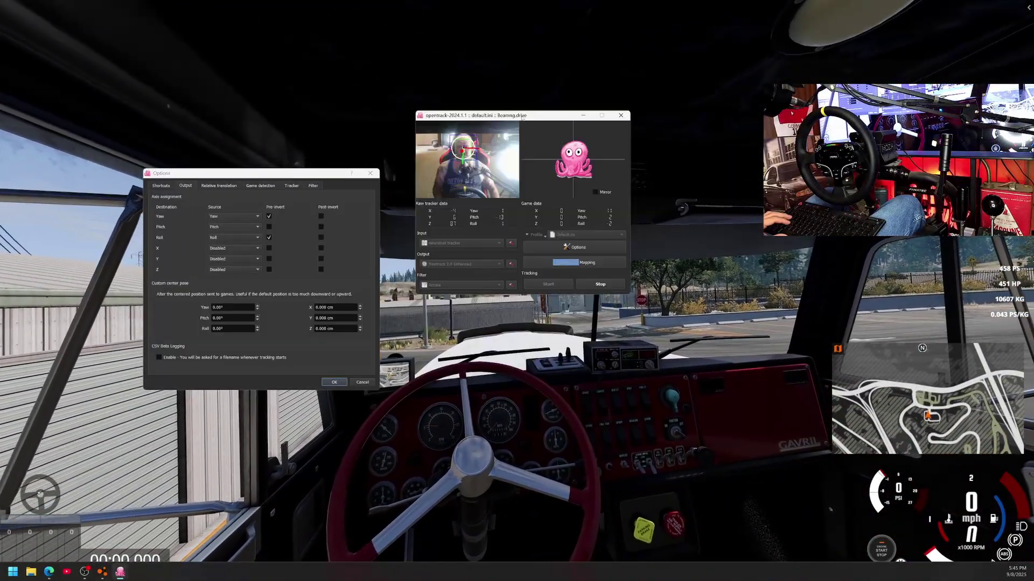
left_click_drag(322, 174, 345, 94)
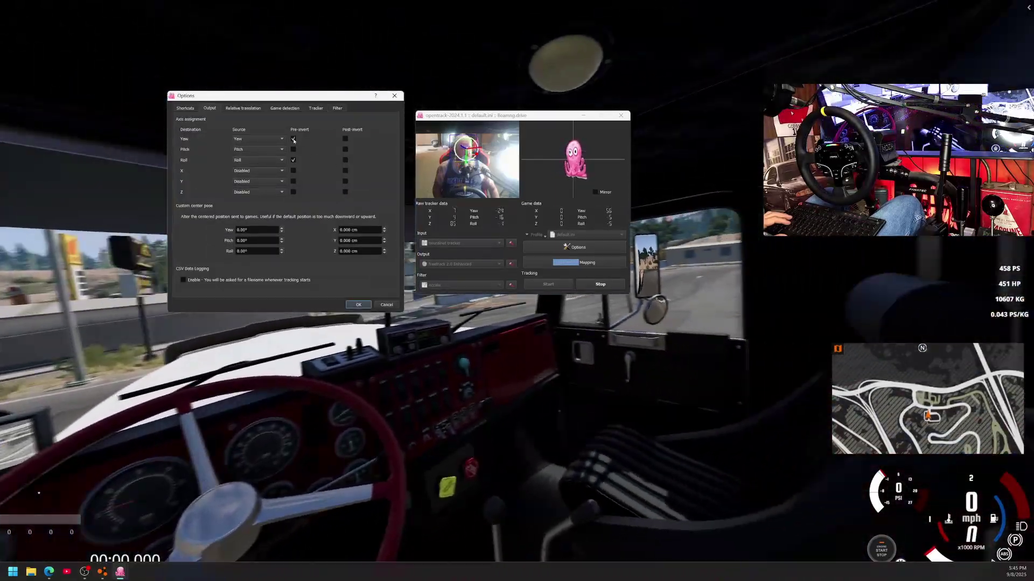
- Test pre-invert for yaw and roll by turning each one off and on again
left_click(293, 139)
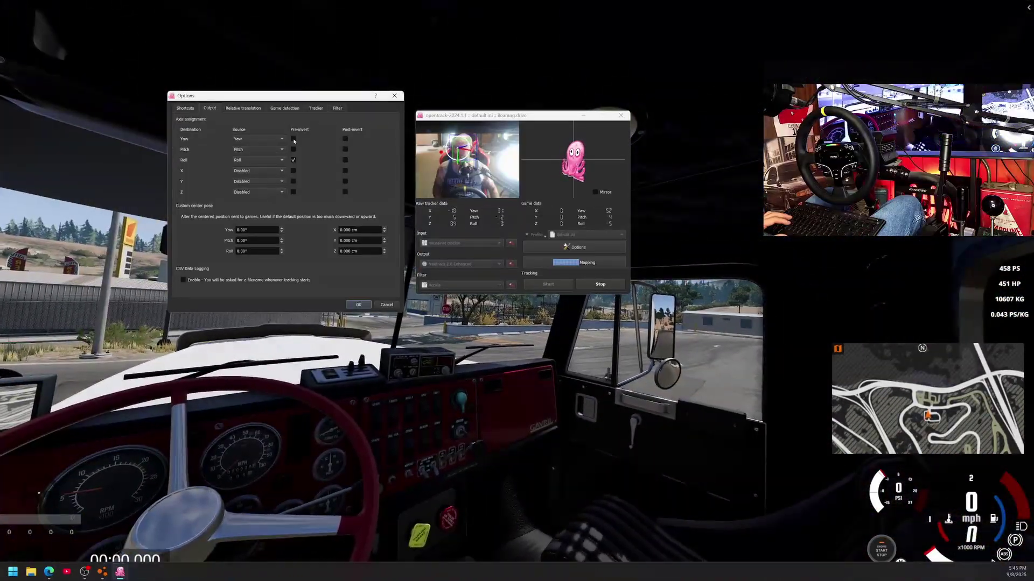
left_click(293, 140)
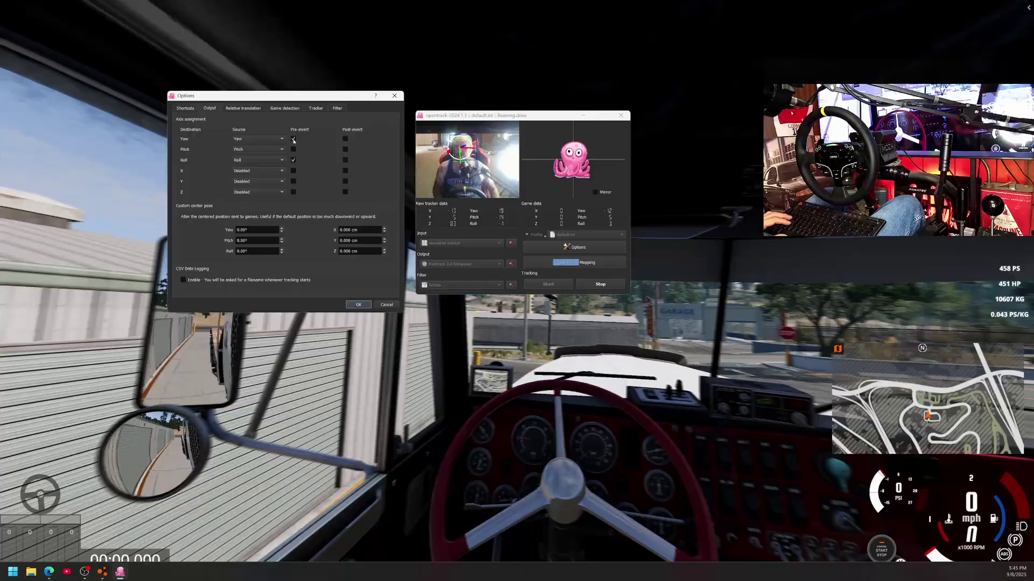
left_click(293, 160)
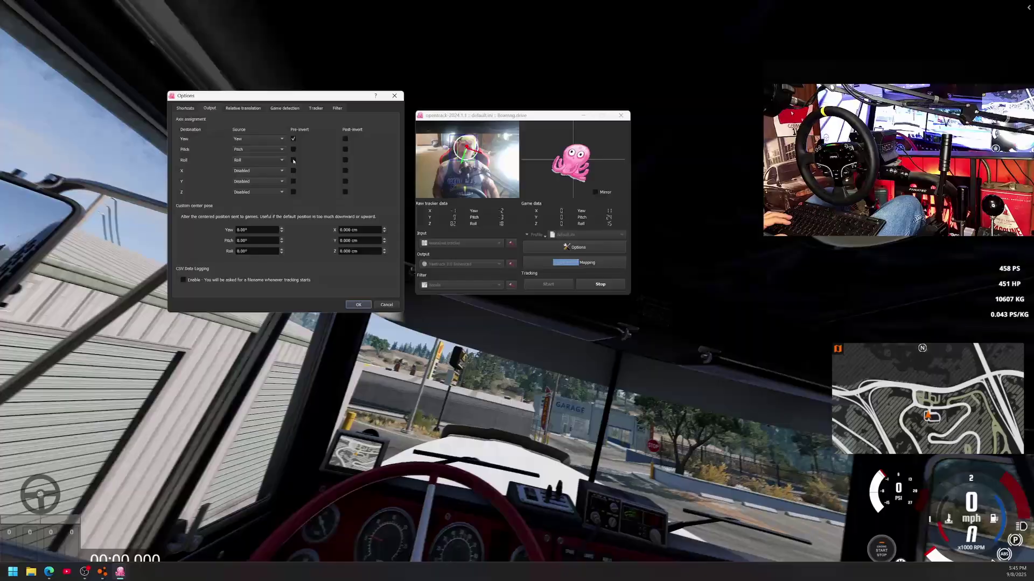
left_click(294, 161)
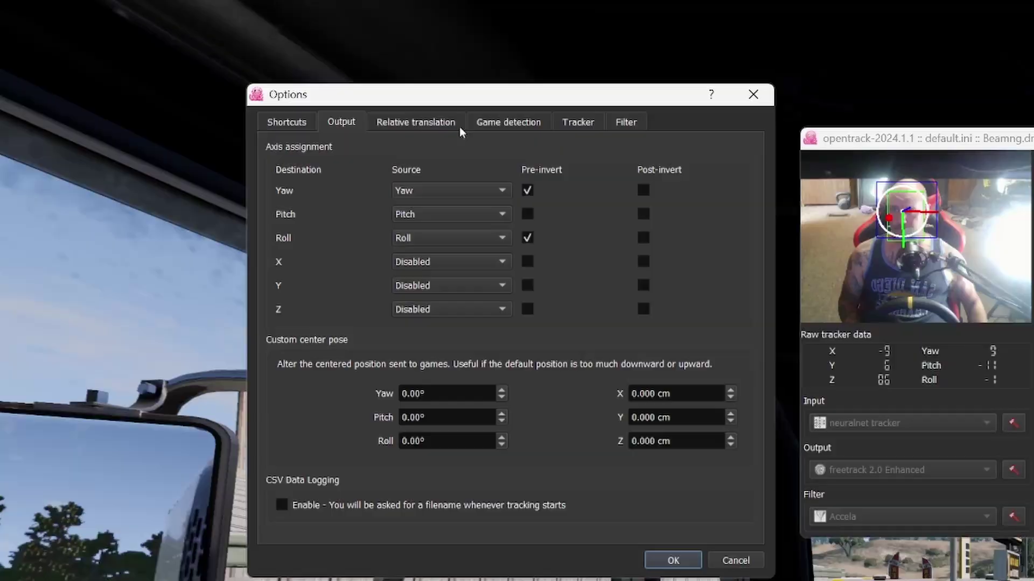
- Set the game detection executable to BeamNG.drive.exe from SteamLibrary > steamapps > common > BeamNG.drive on drive D
left_click(427, 124)
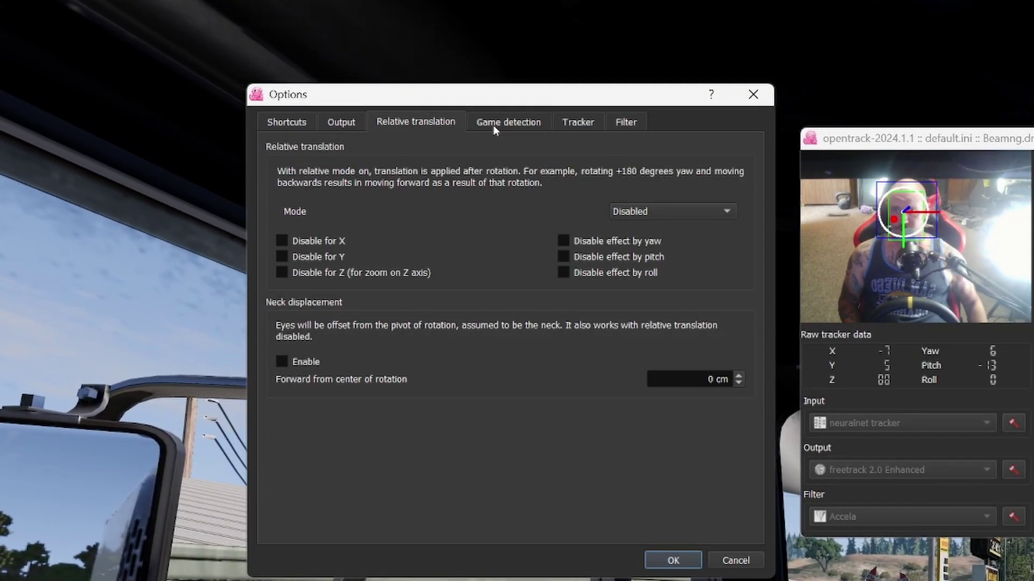
left_click(493, 125)
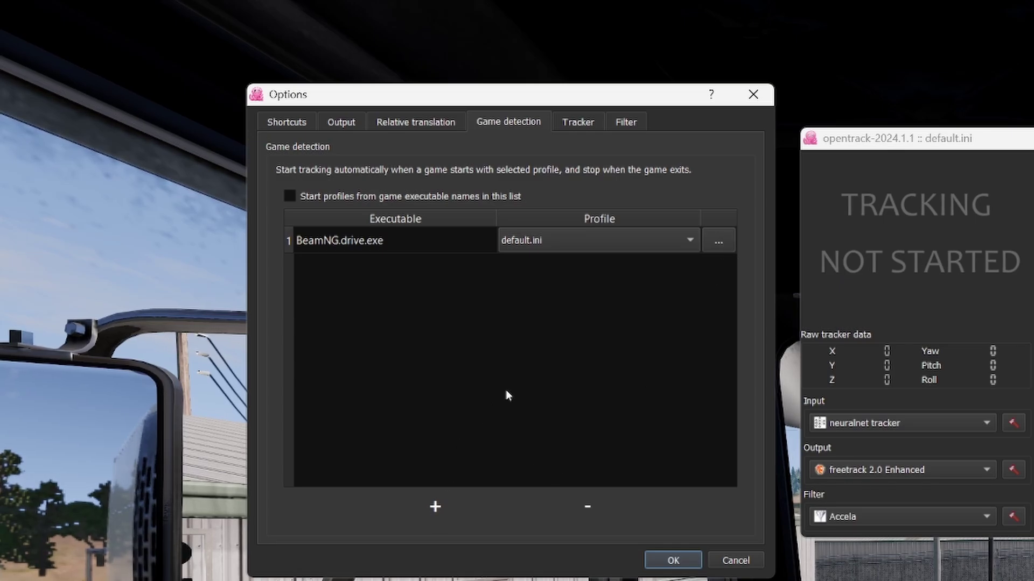
left_click(717, 241)
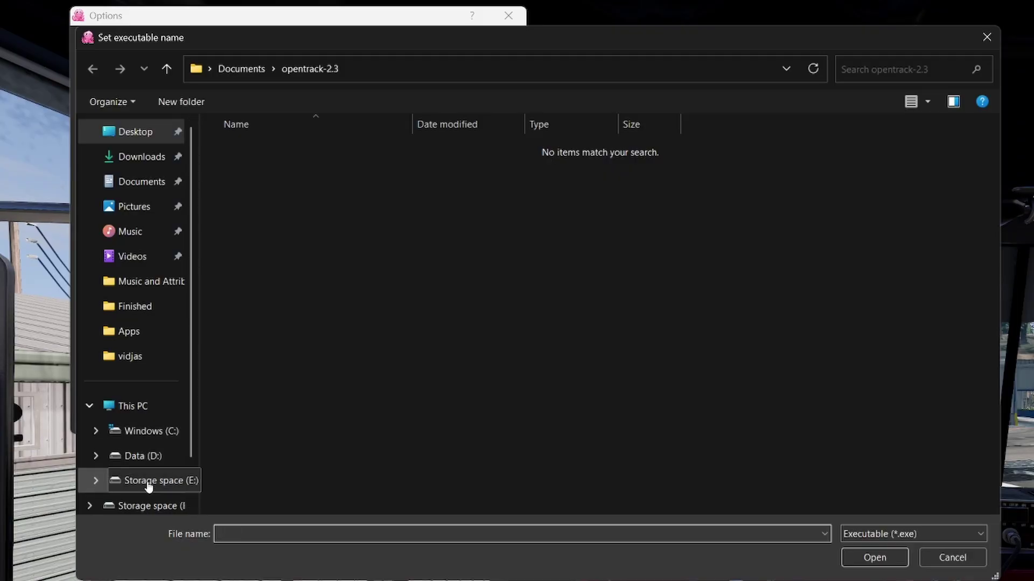
left_click(143, 460)
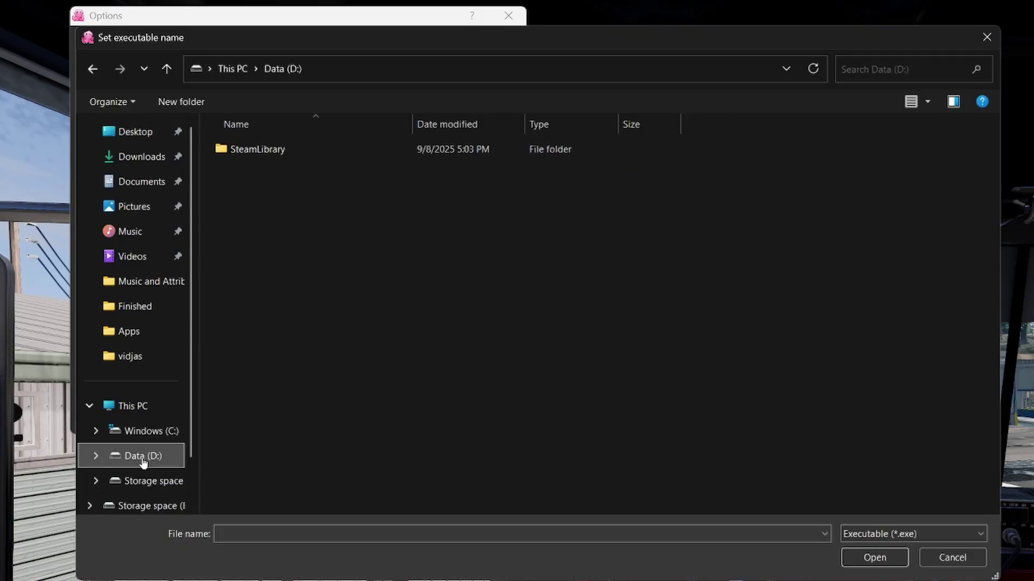
double_click(277, 151)
double_click(268, 151)
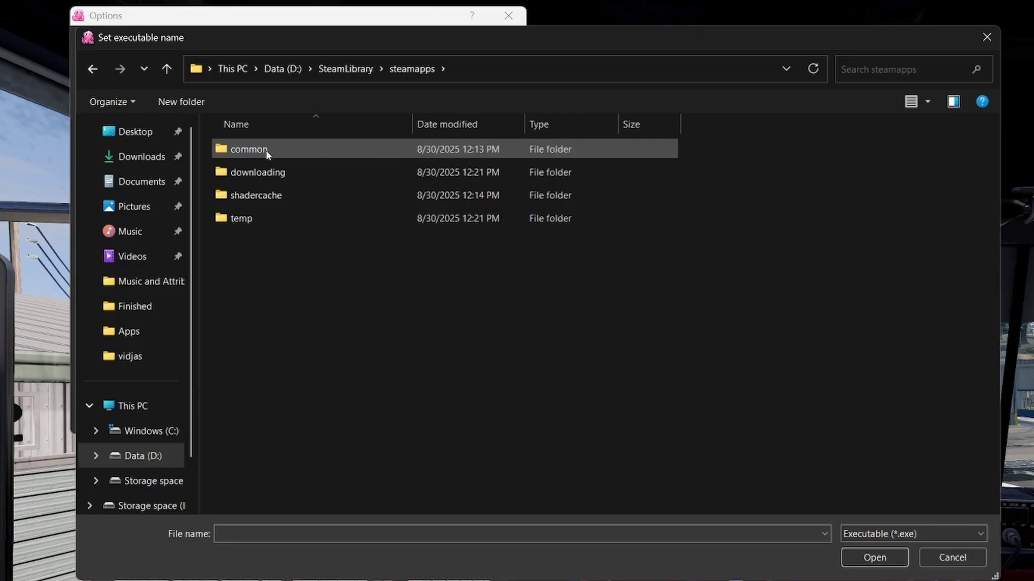
double_click(265, 151)
double_click(271, 172)
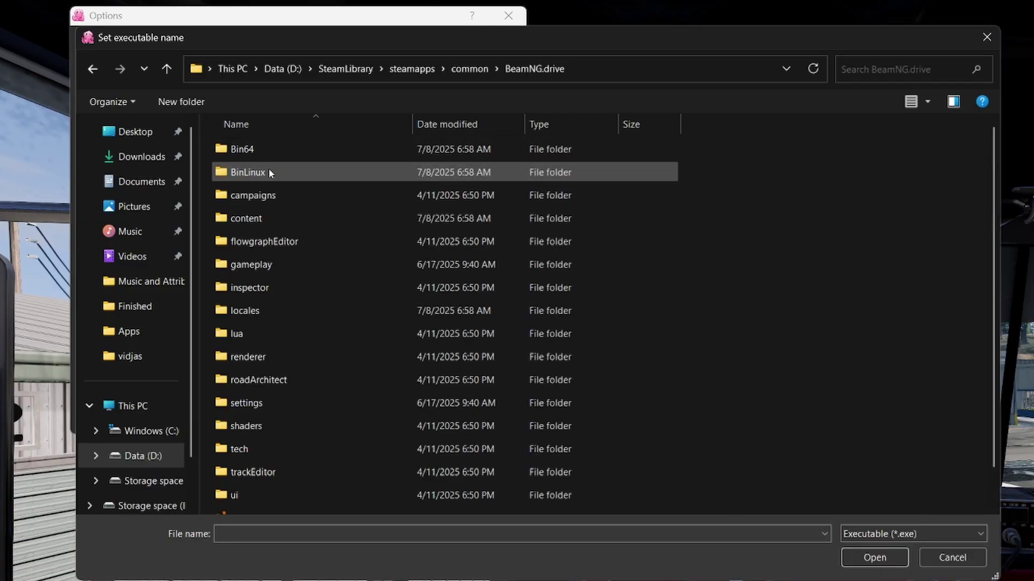
scroll(339, 238, "down", 2)
left_click(294, 483)
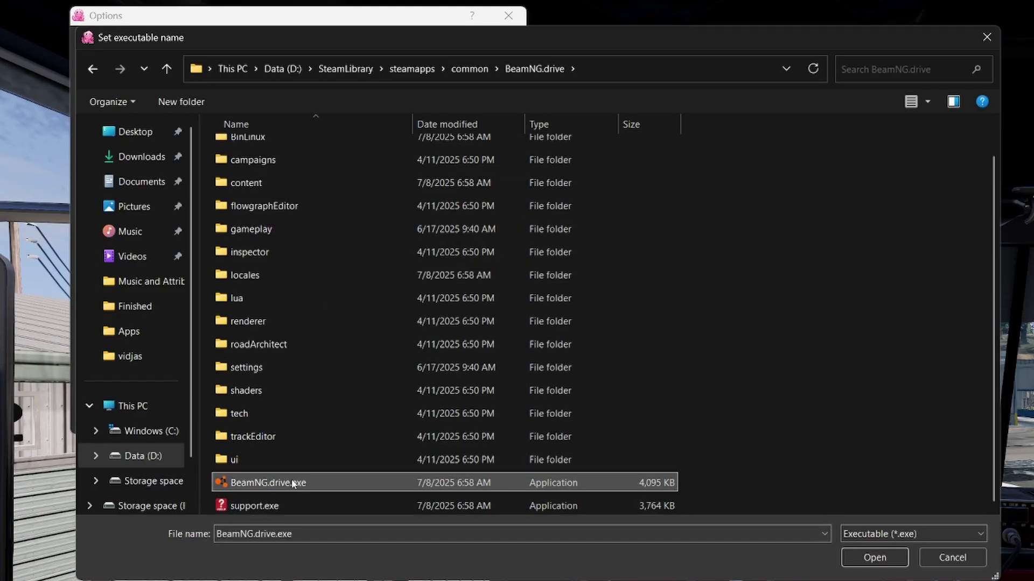
left_click(873, 557)
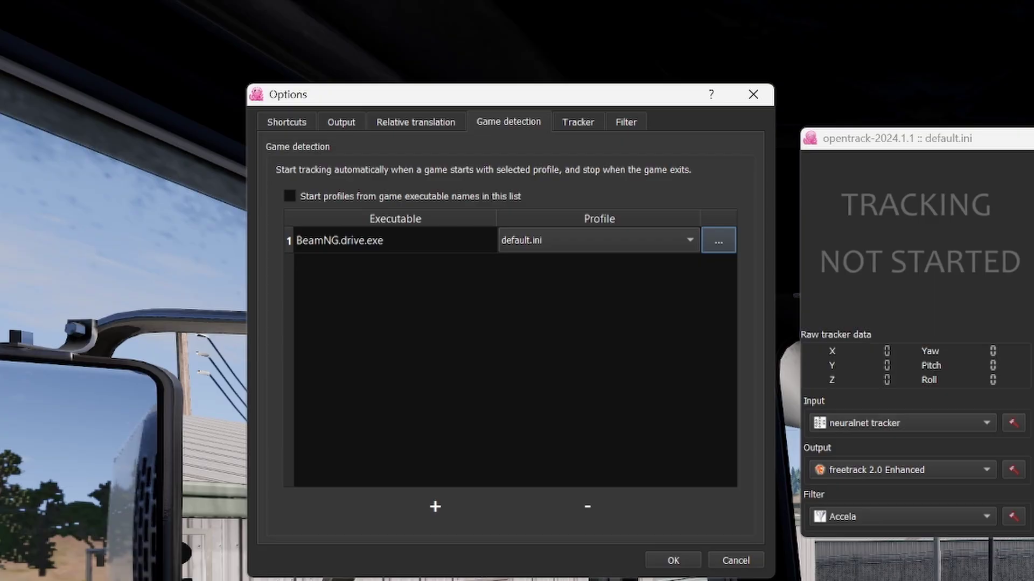
- Choose the icspring camera as the tracker's camera
left_click(581, 123)
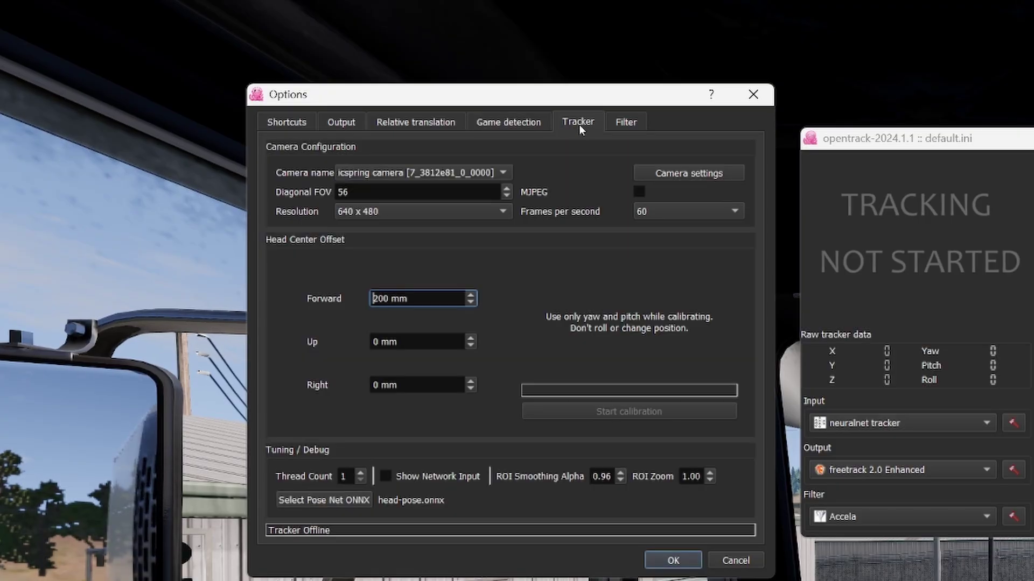
left_click(459, 175)
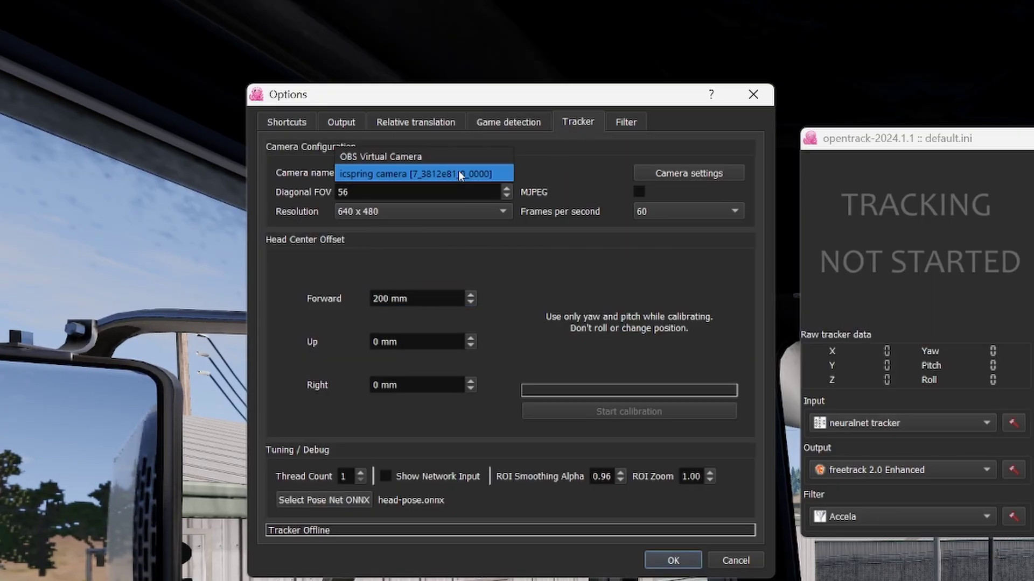
left_click(421, 172)
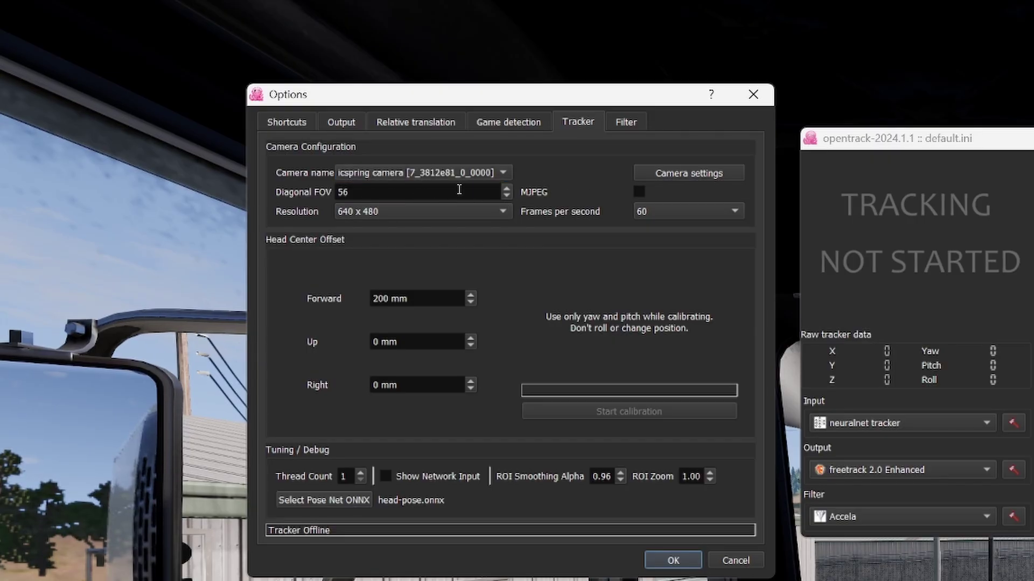
- Check the available camera resolutions and frame rates, choosing 640 x 480 at 60 frames per second
left_click(414, 215)
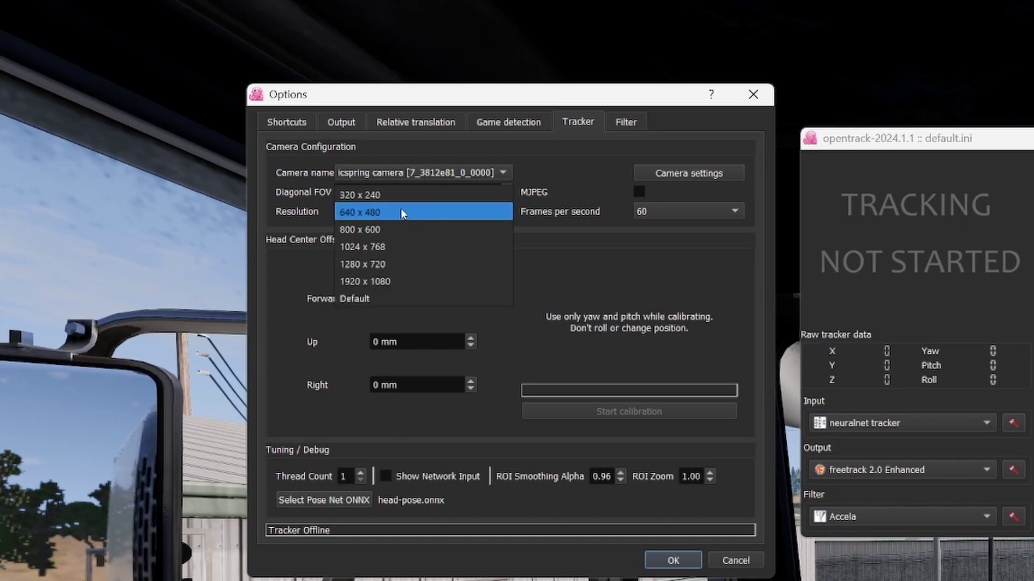
left_click(400, 212)
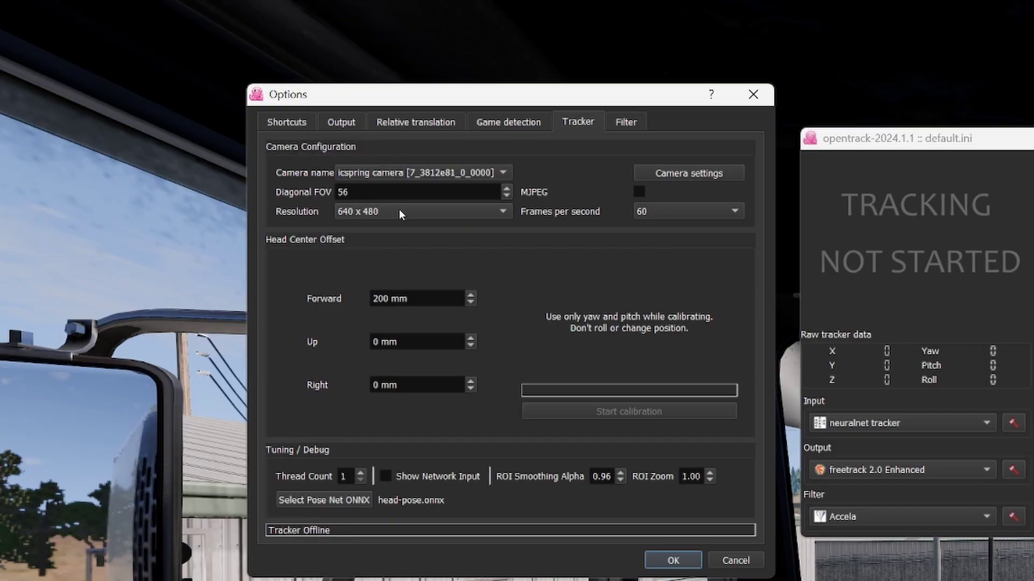
left_click(431, 215)
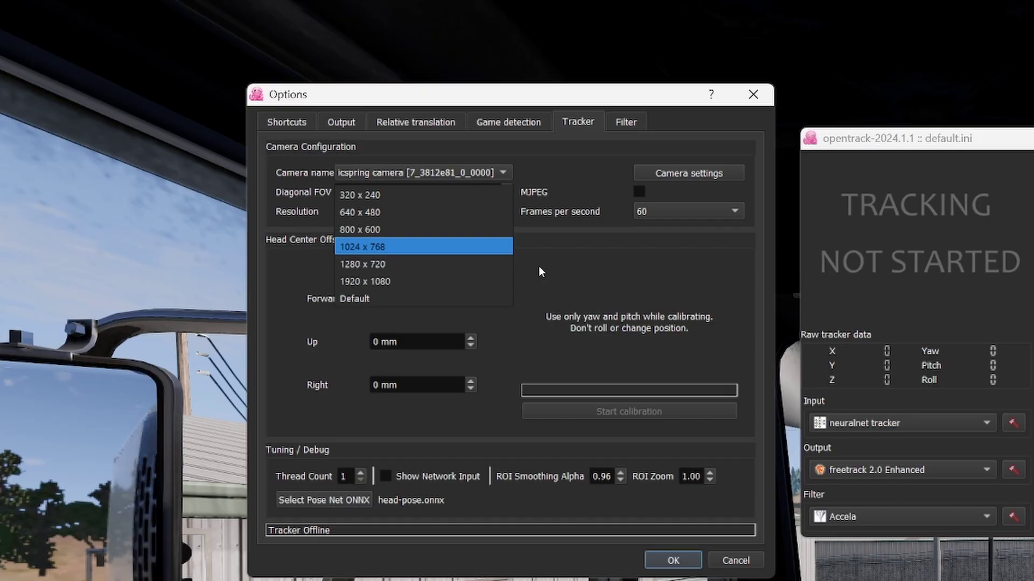
left_click(411, 216)
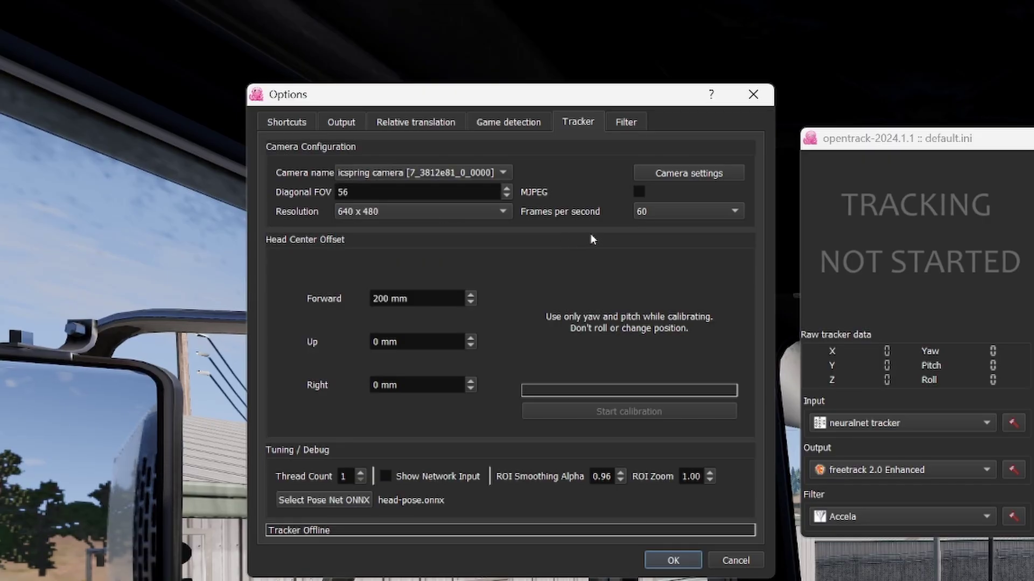
left_click(653, 209)
left_click(654, 212)
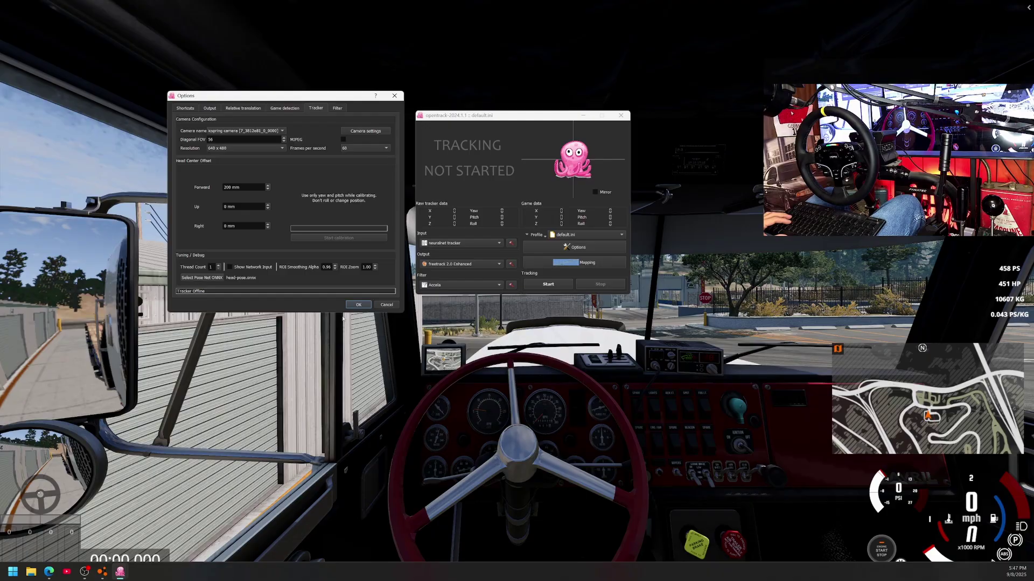
- Review the Accela filter's smoothing and deadzone settings and accept the options
left_click(337, 108)
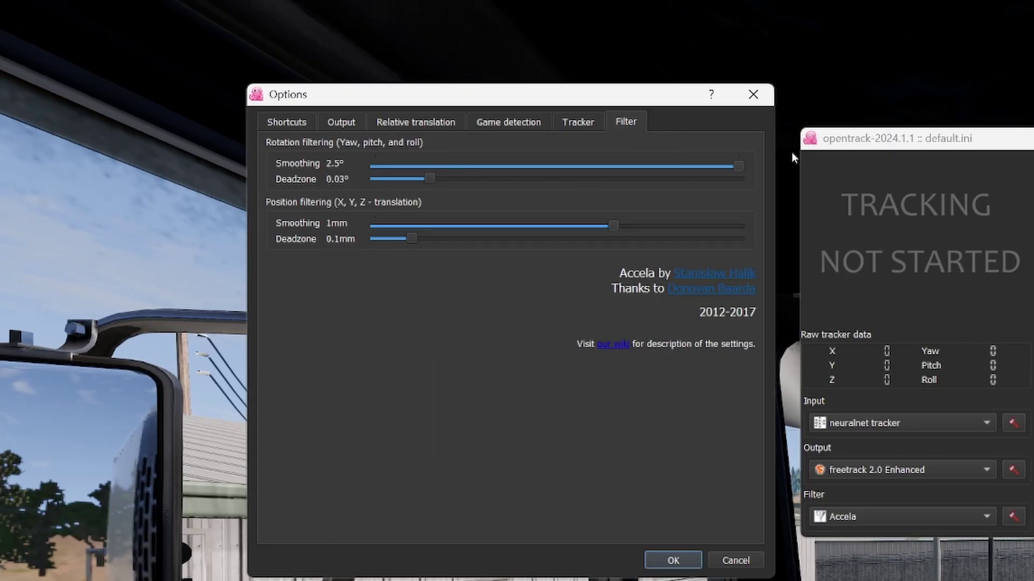
left_click(680, 564)
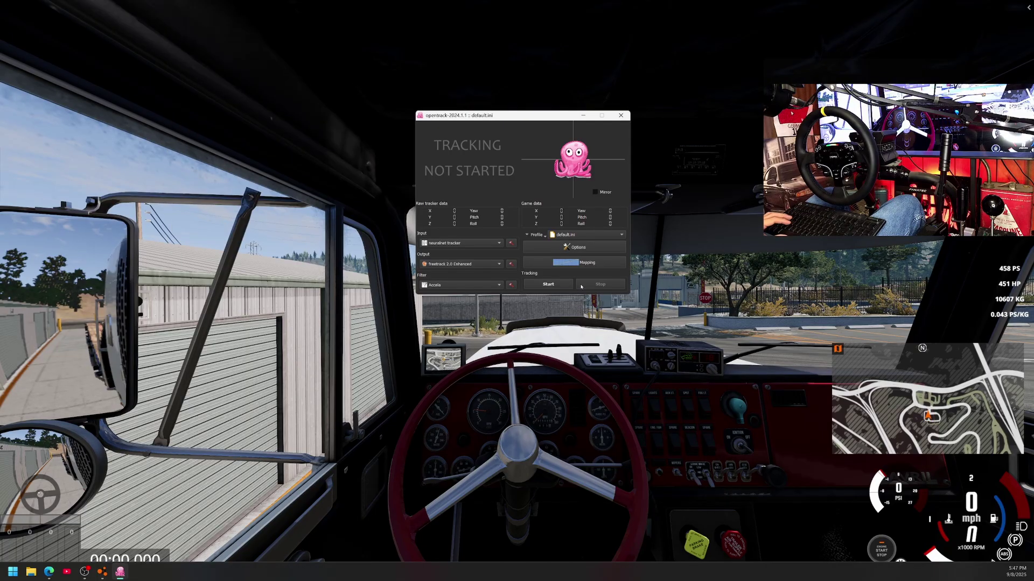
- Open the axis mapping curves and start head tracking
left_click(580, 262)
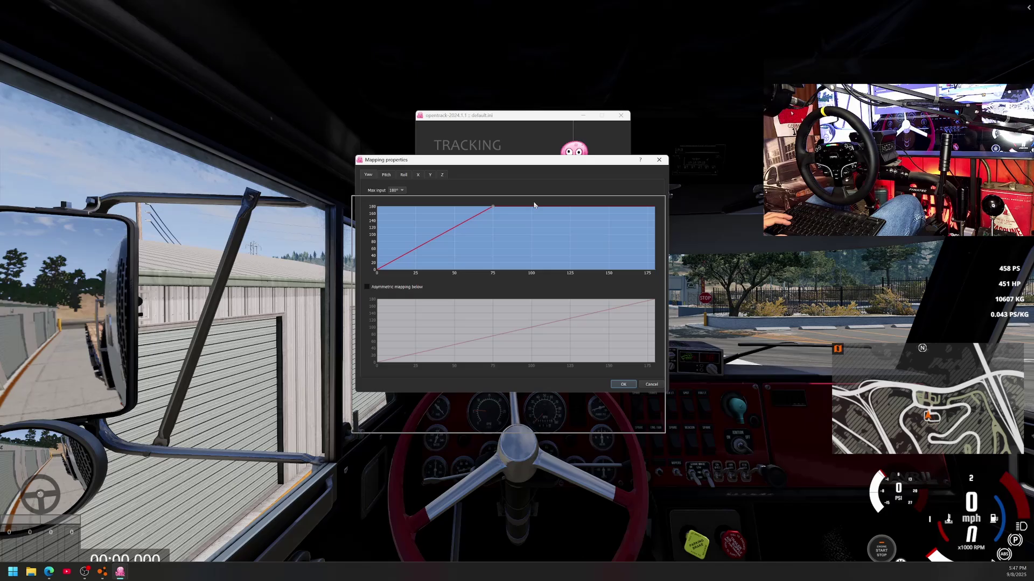
left_click_drag(535, 214, 531, 222)
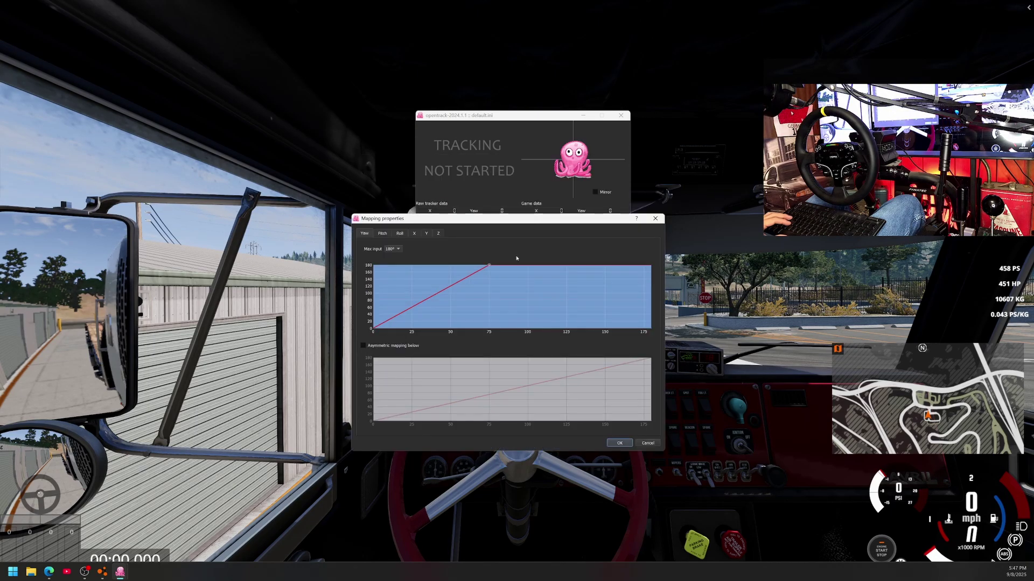
key("F8")
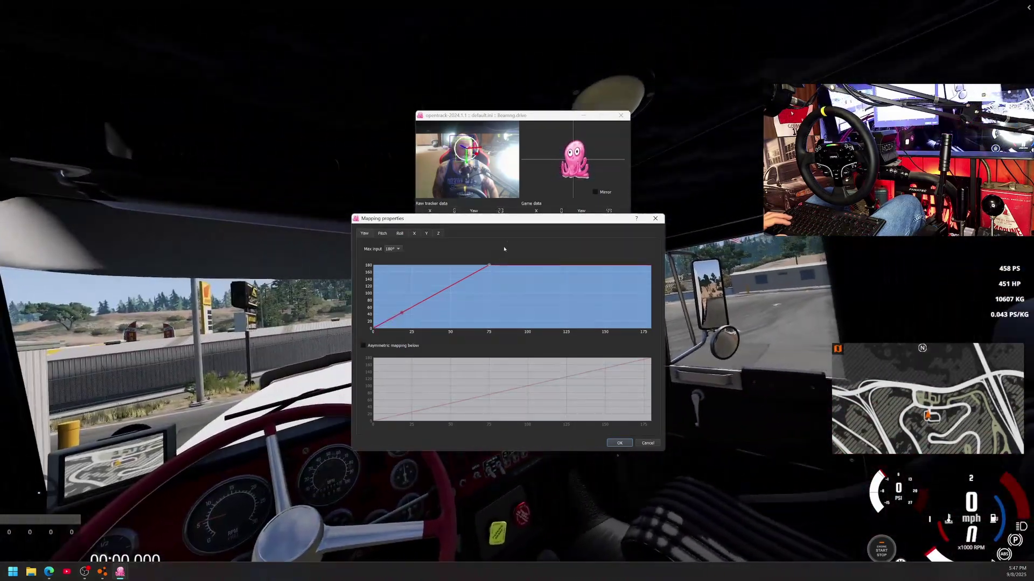
- Try a linear yaw curve across the full input range, and return its point to 180 output at about 75 input
mouse_move(489, 264)
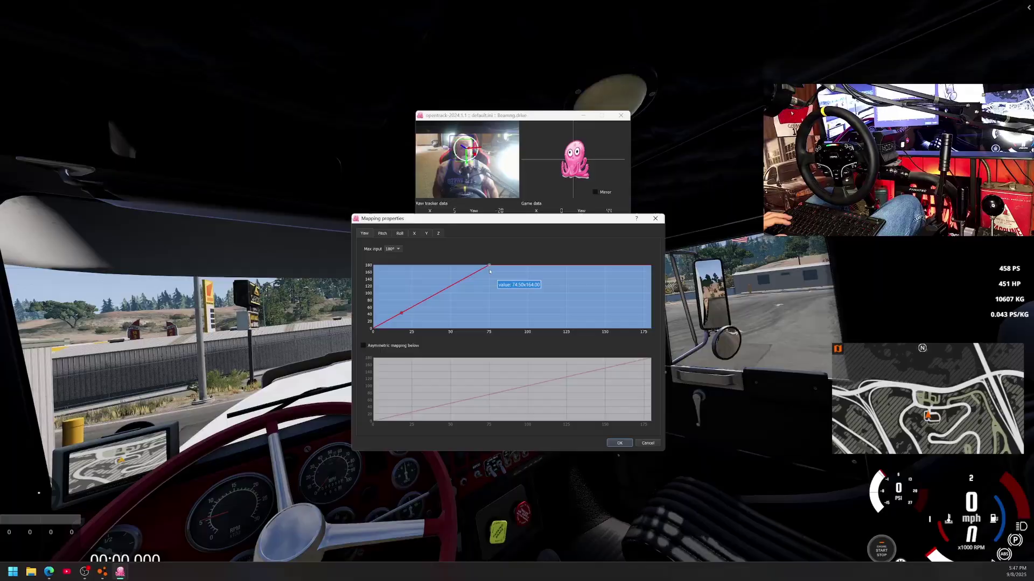
left_click_drag(490, 264, 652, 268)
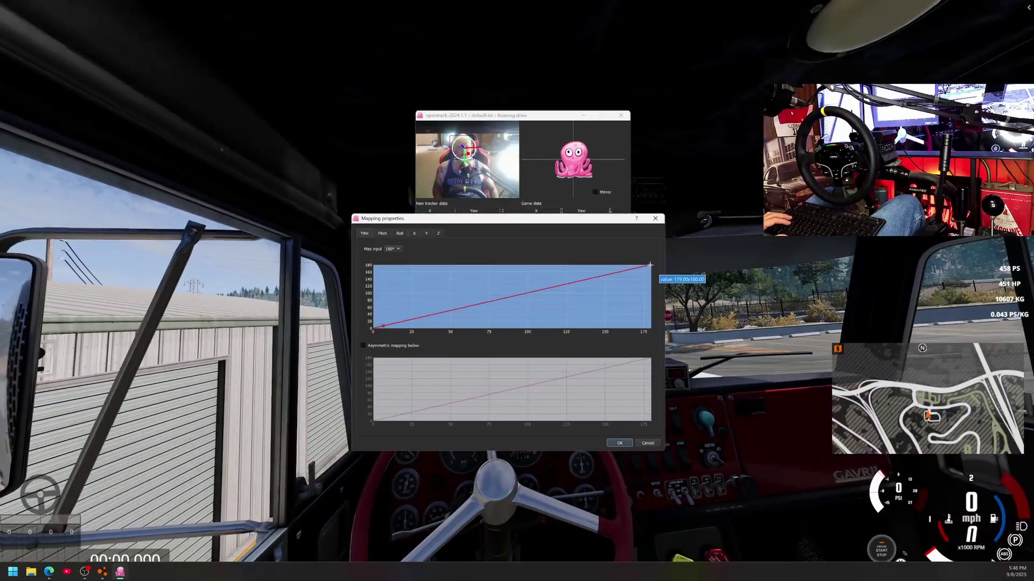
left_click_drag(650, 265, 488, 264)
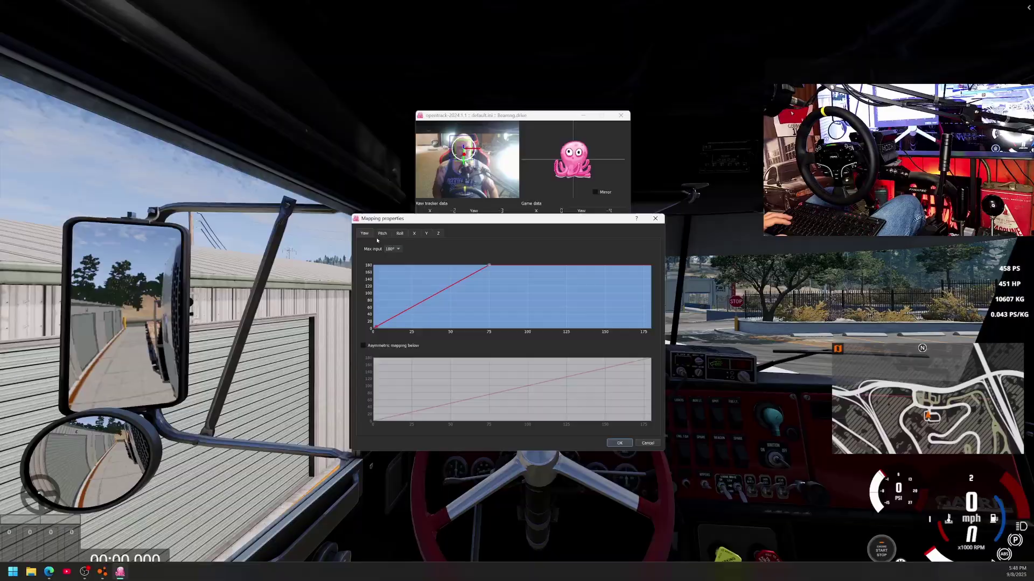
- Set the pitch curve to reach 90 output at about 40 input, check the roll curve, and accept the mapping
mouse_move(554, 262)
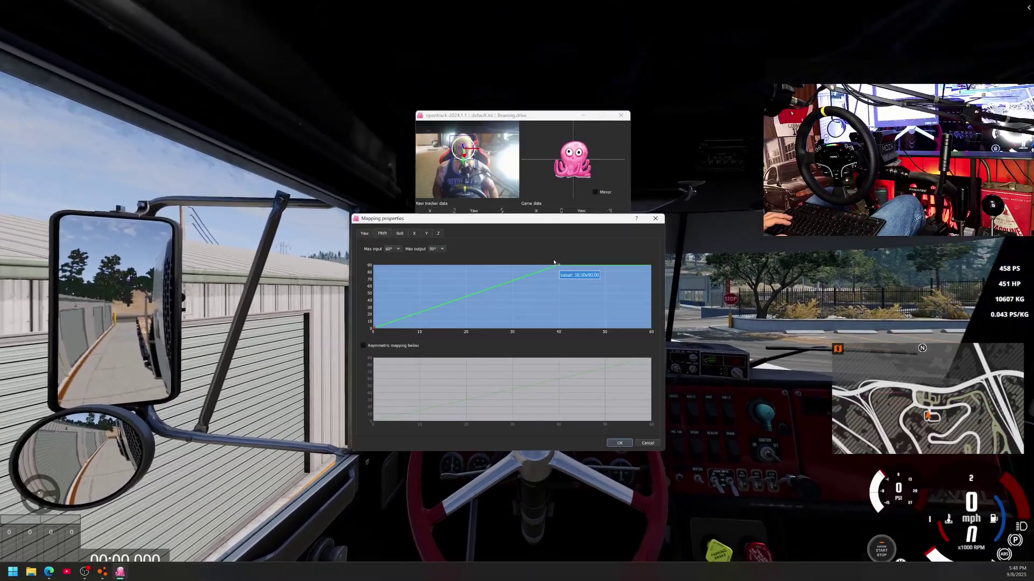
left_click_drag(558, 265, 556, 264)
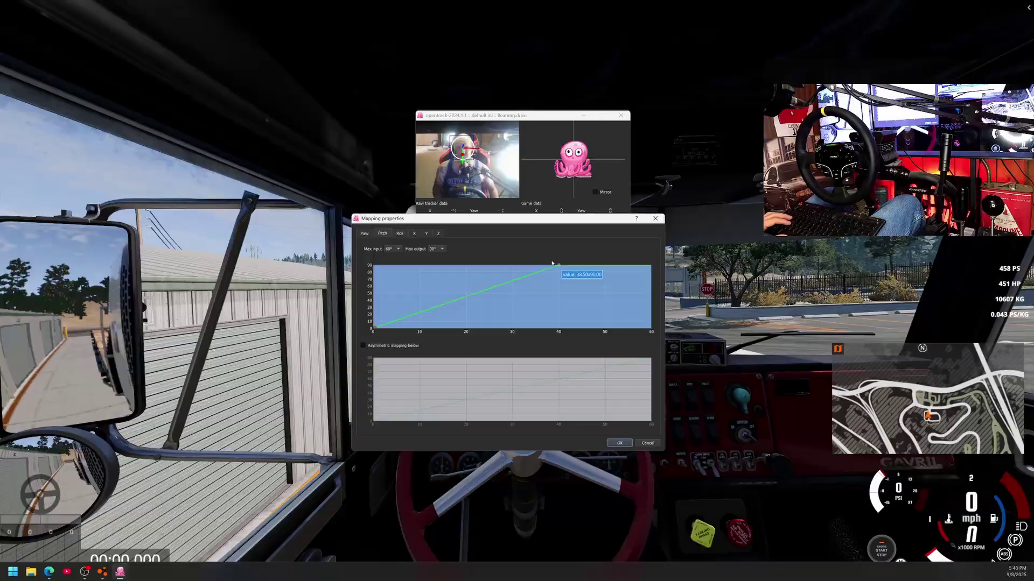
mouse_move(560, 267)
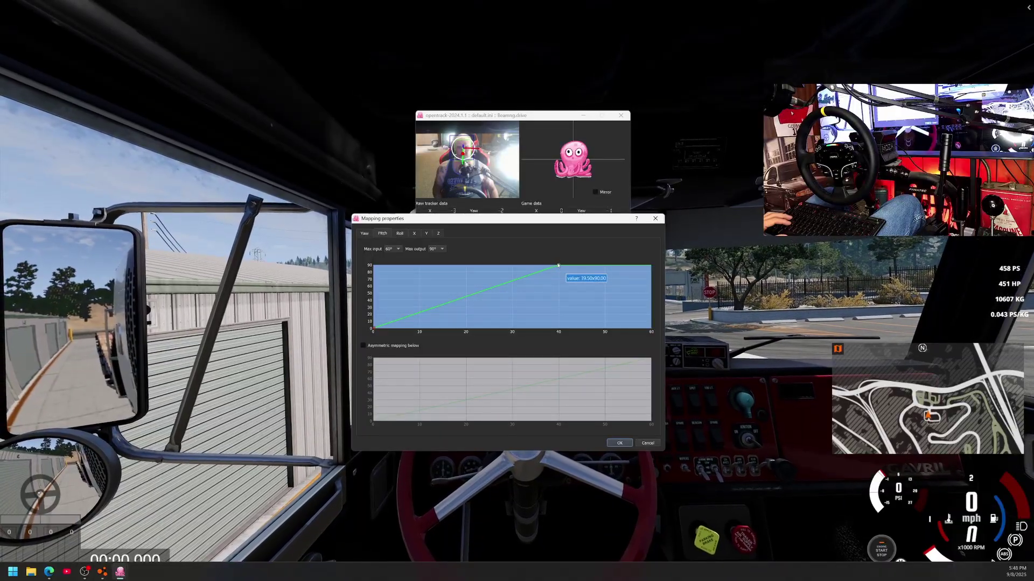
left_click(400, 233)
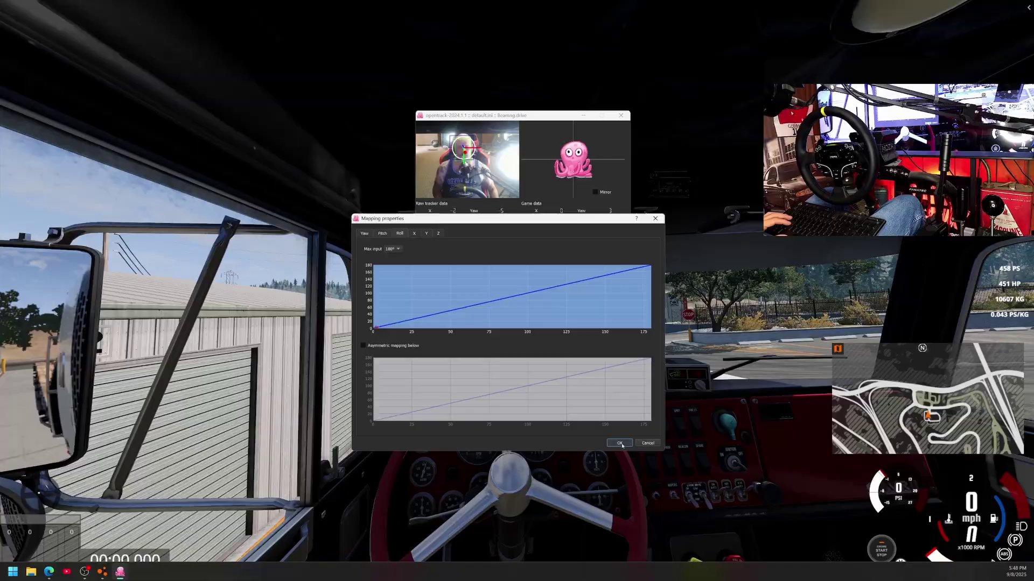
left_click(620, 443)
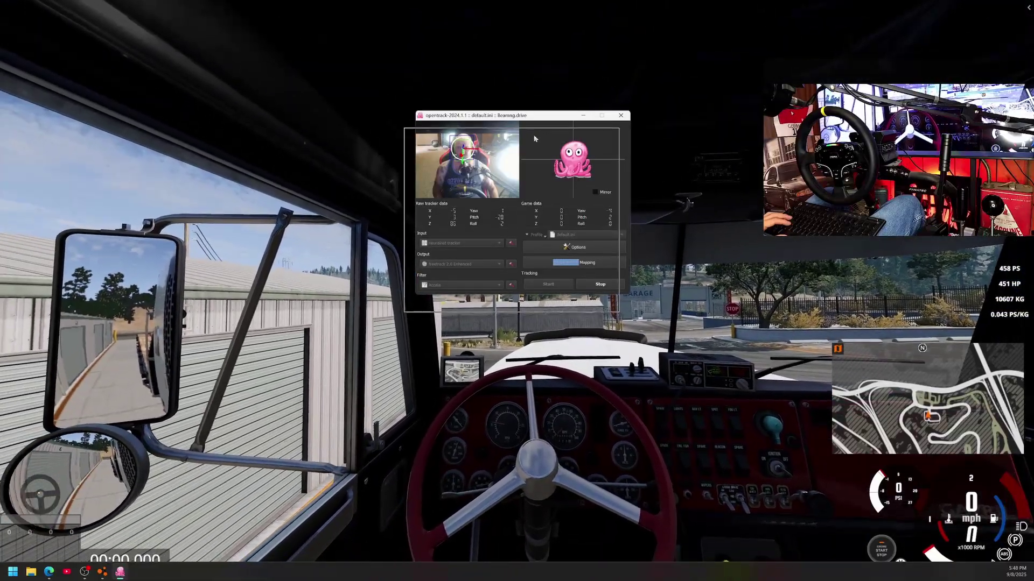
- Reposition the opentrack window and test the head tracking response in the truck's cab view
left_click_drag(535, 138, 588, 0)
left_click(669, 176)
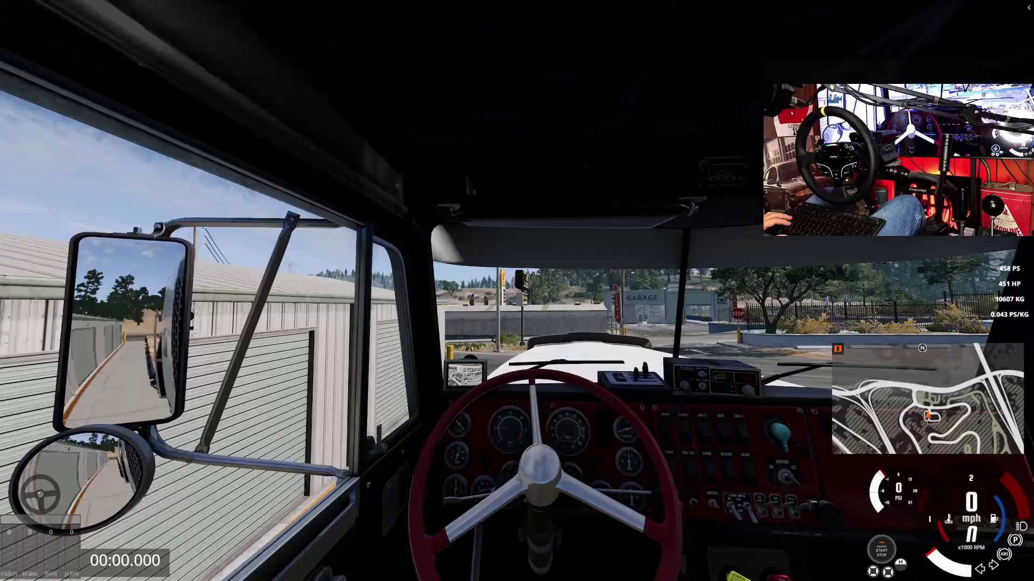
left_click_drag(589, 0, 561, 176)
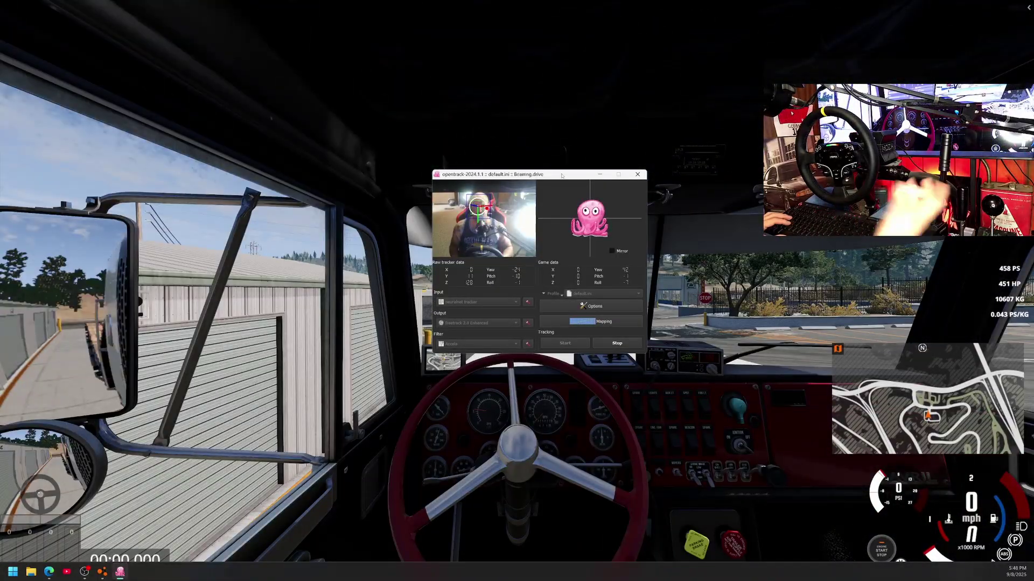
key("space")
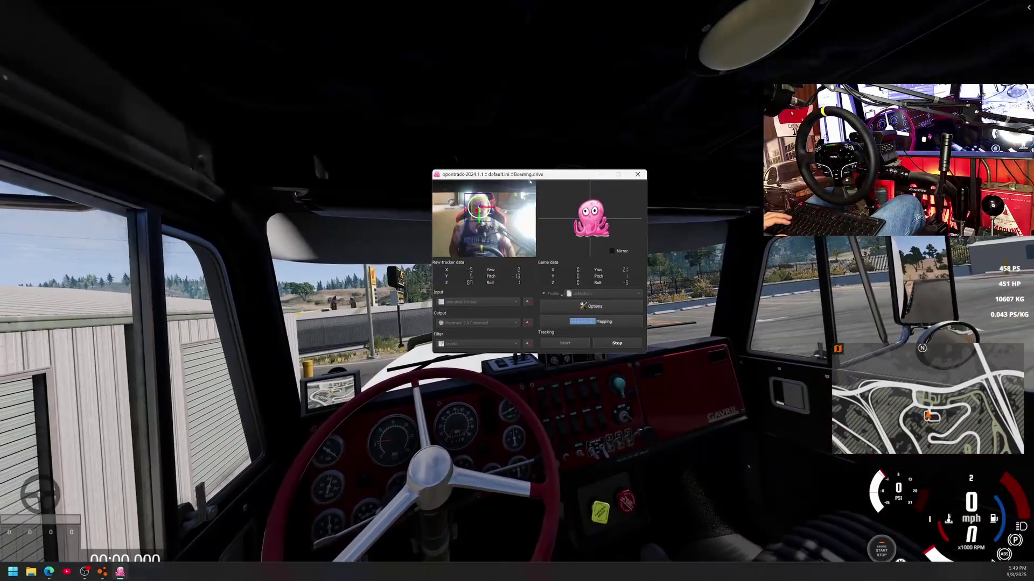
- Switch to BeamNG.drive and use the Orbit vehicle camera to view the flatbed truck from behind
key("alt+Tab")
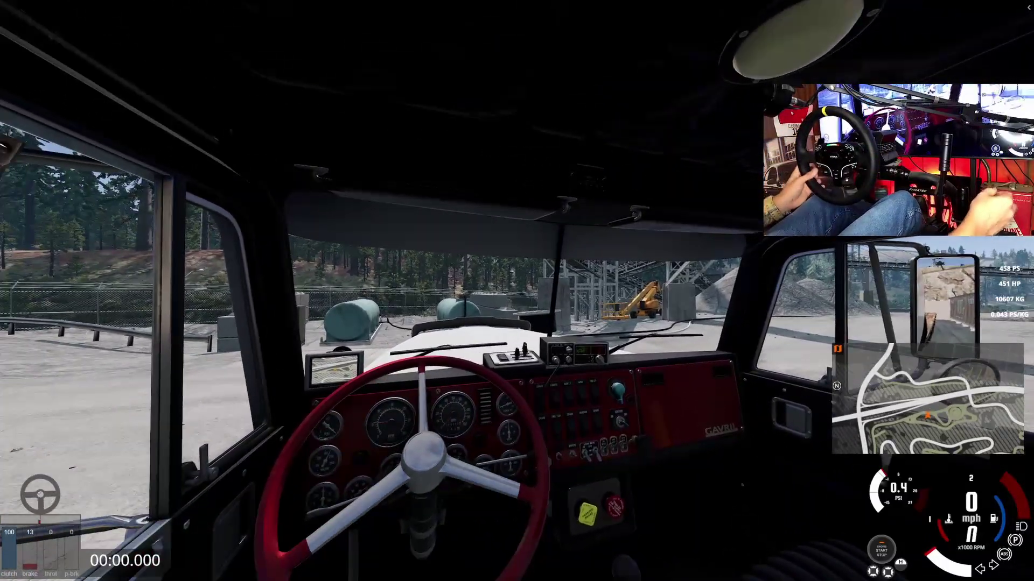
key("c")
key("c")
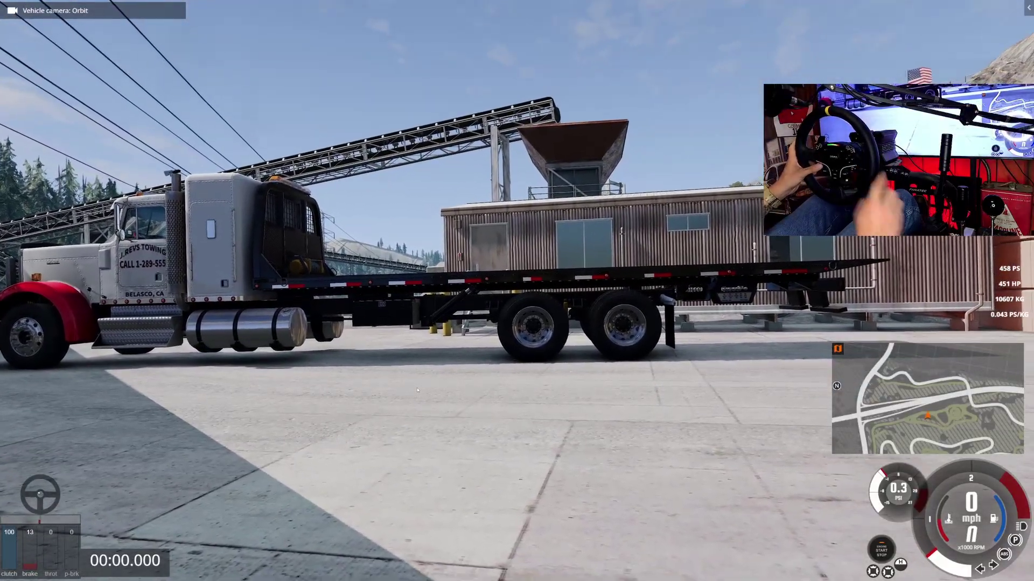
left_click_drag(417, 390, 318, 326)
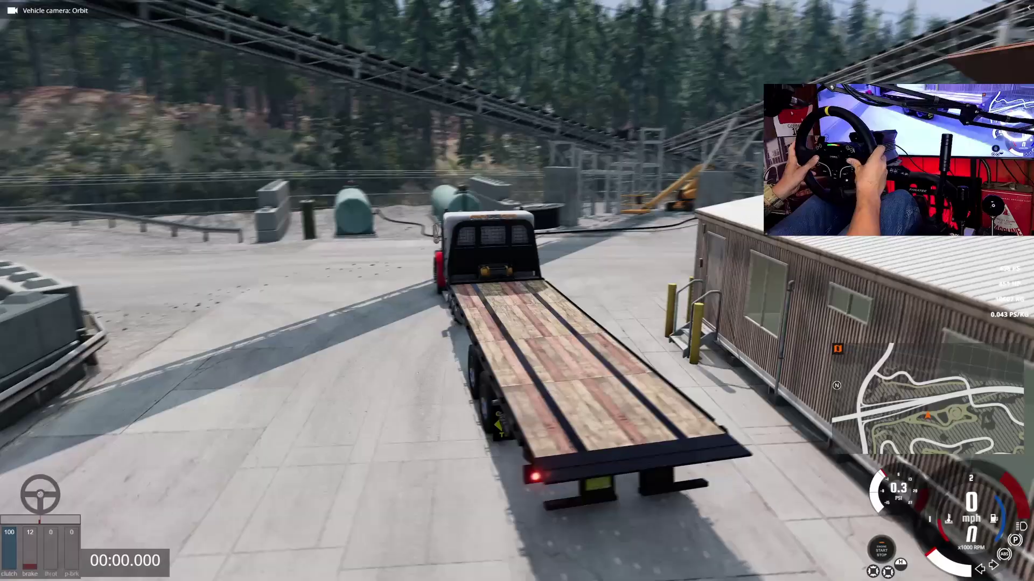